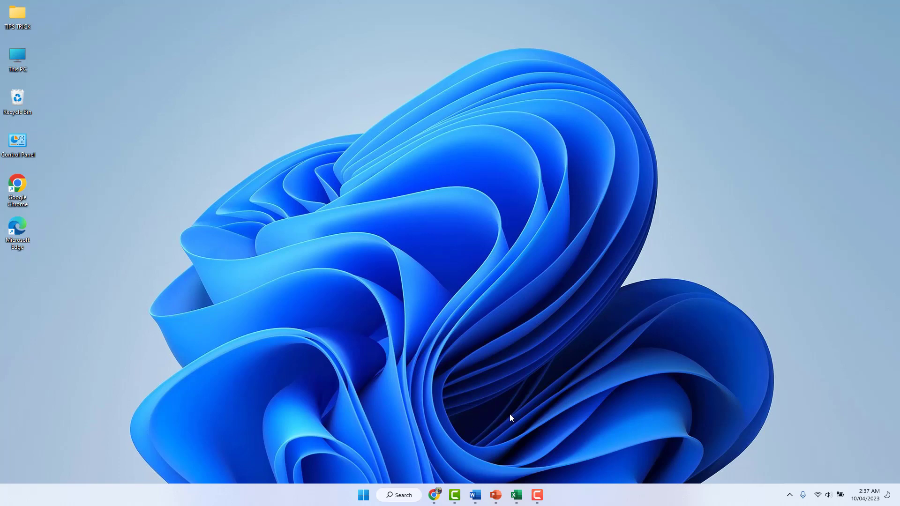
# Step: Switch to the Word document and set the picture's text wrapping to Behind Text
pyautogui.click(474, 494)
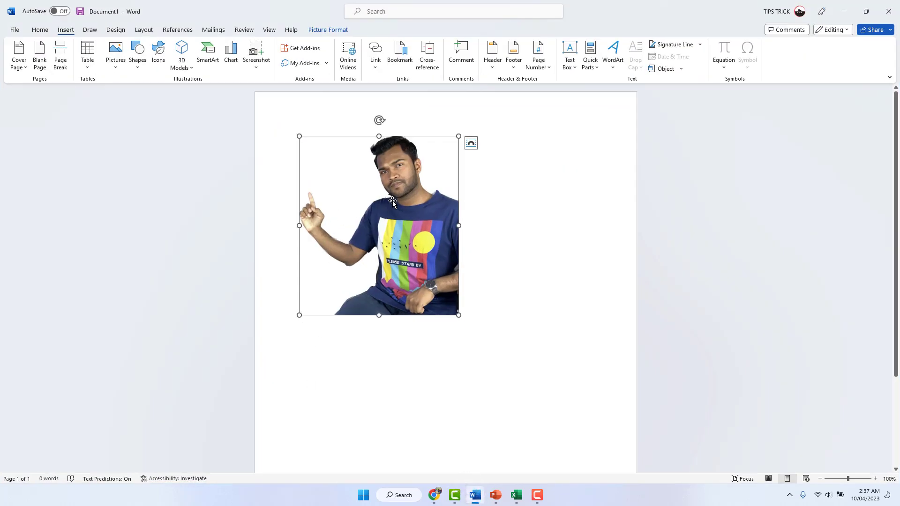
pyautogui.moveTo(398, 202)
pyautogui.mouseDown()
pyautogui.moveTo(446, 205)
pyautogui.moveTo(387, 190)
pyautogui.mouseUp()
pyautogui.click(471, 144)
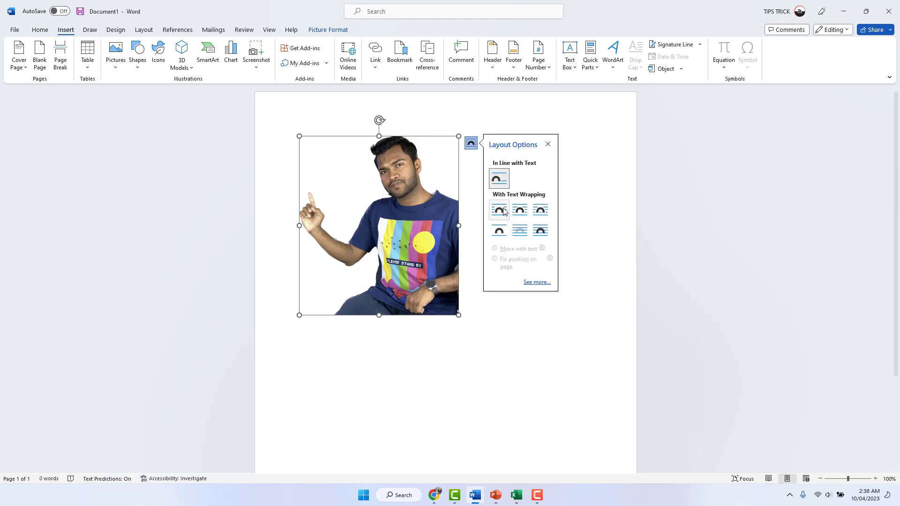
pyautogui.click(520, 231)
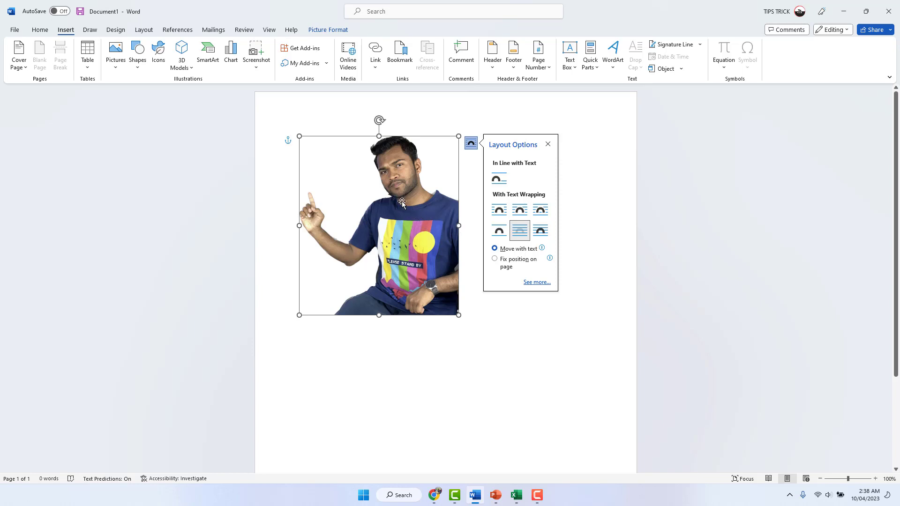
# Step: Move the picture to the right side of the page, mirror it horizontally across its left edge, and shift it towards the left margin
pyautogui.moveTo(402, 202); pyautogui.dragTo(531, 212)
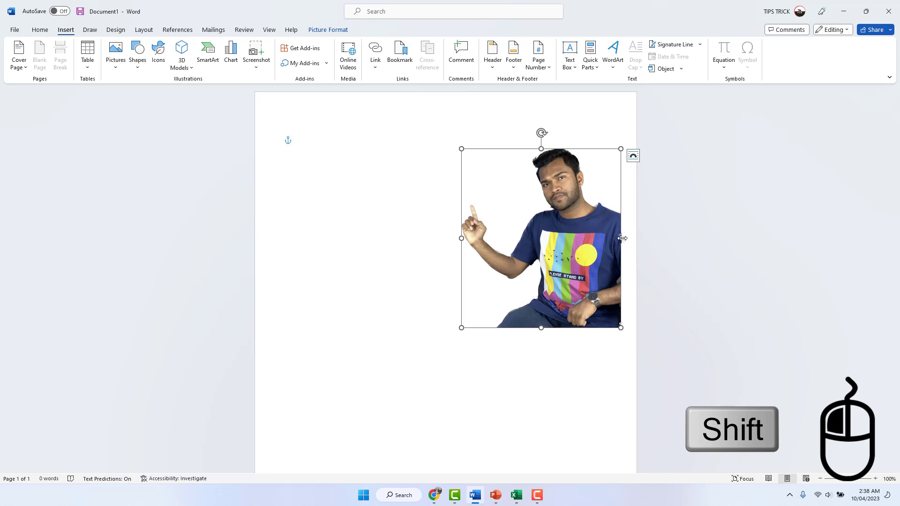
pyautogui.moveTo(623, 238); pyautogui.dragTo(304, 237)
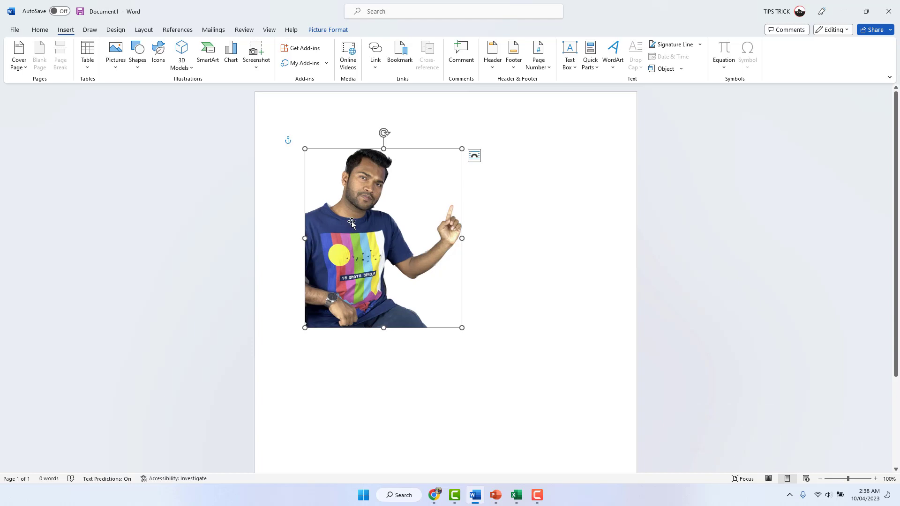
pyautogui.moveTo(352, 221); pyautogui.dragTo(323, 219)
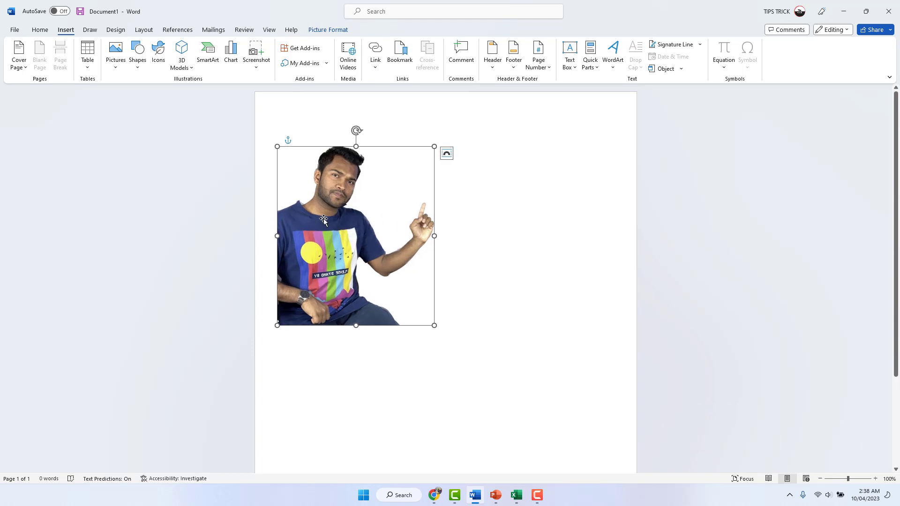
# Step: Duplicate the mirrored picture and place the copy beside the original on the right half of the page
pyautogui.click(524, 205)
pyautogui.hotkey('ctrl', 'v')
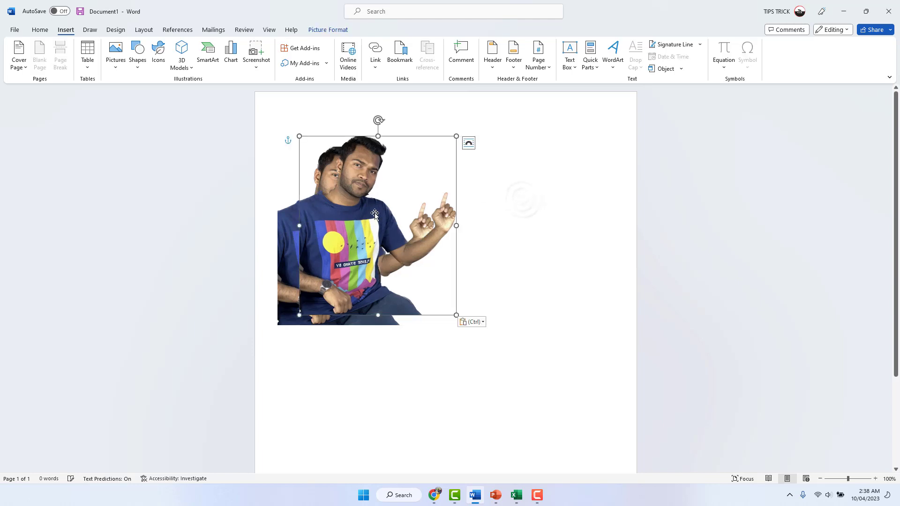
pyautogui.moveTo(374, 214); pyautogui.dragTo(543, 226)
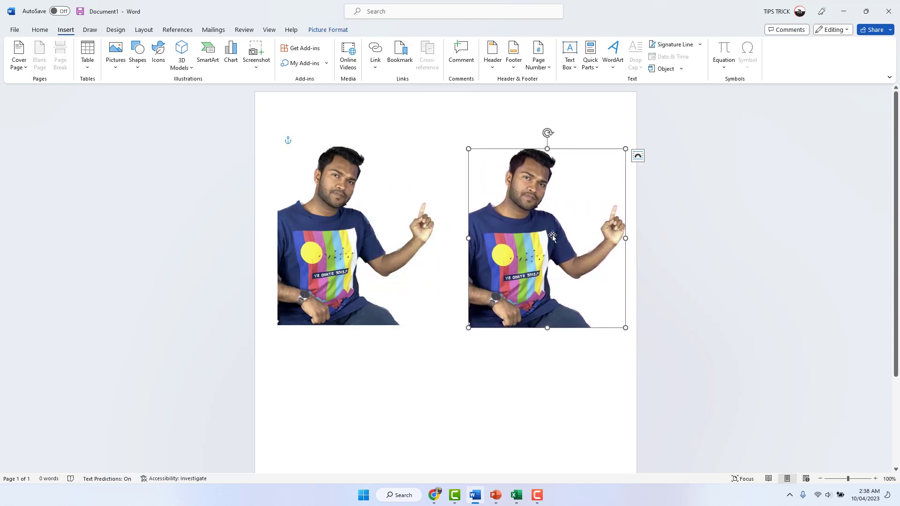
# Step: Mirror the right-hand copy horizontally so the two pictures face each other, and stretch it to be wider and taller
pyautogui.moveTo(626, 238); pyautogui.dragTo(369, 237)
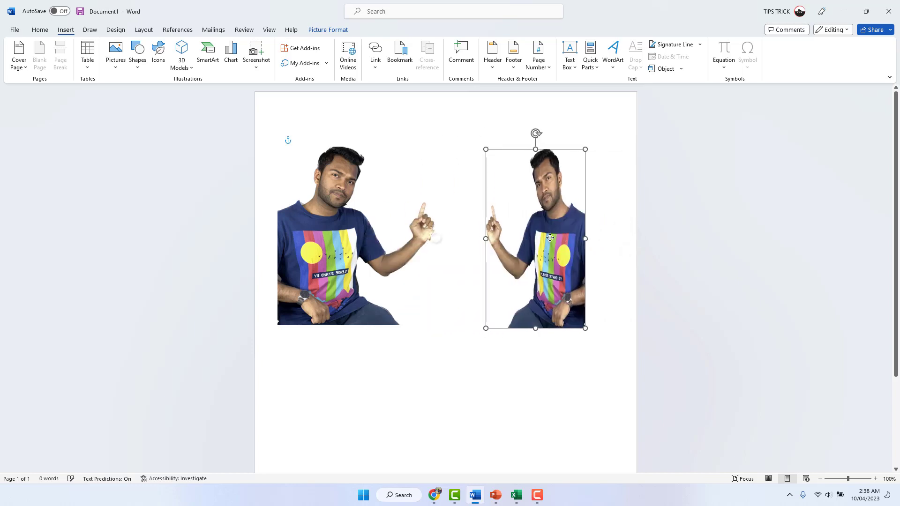
pyautogui.click(481, 238)
pyautogui.click(494, 238)
pyautogui.moveTo(488, 237); pyautogui.dragTo(537, 241)
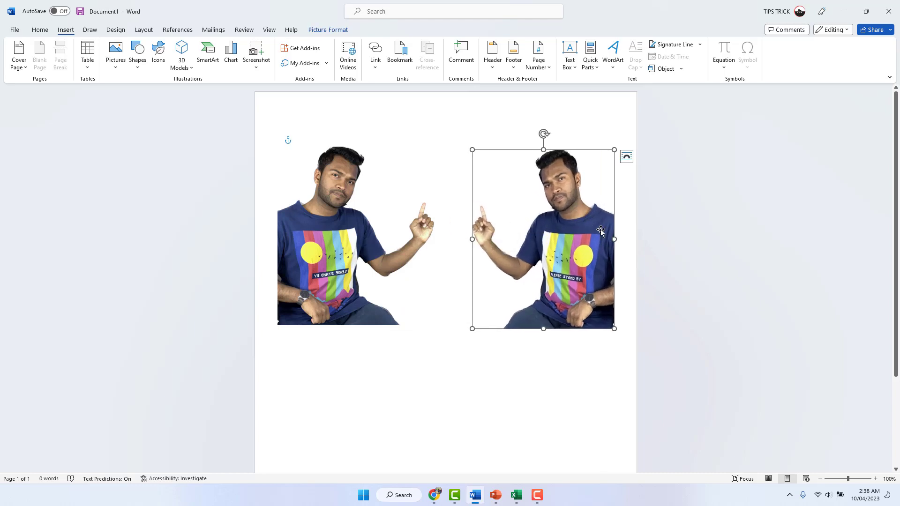
pyautogui.moveTo(614, 239); pyautogui.dragTo(620, 239)
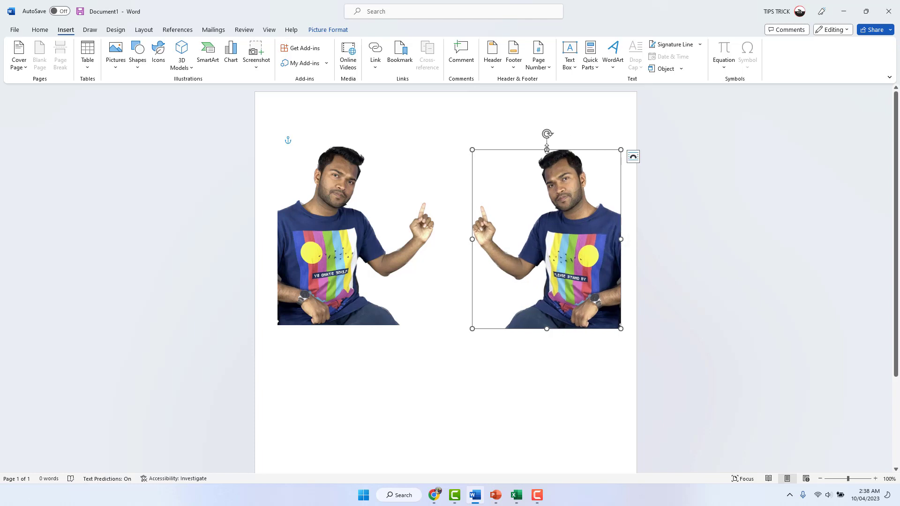
pyautogui.moveTo(547, 149)
pyautogui.mouseDown()
pyautogui.moveTo(542, 461)
pyautogui.moveTo(566, 100)
pyautogui.moveTo(545, 261)
pyautogui.moveTo(544, 448)
pyautogui.moveTo(558, 129)
pyautogui.moveTo(558, 136)
pyautogui.mouseUp()
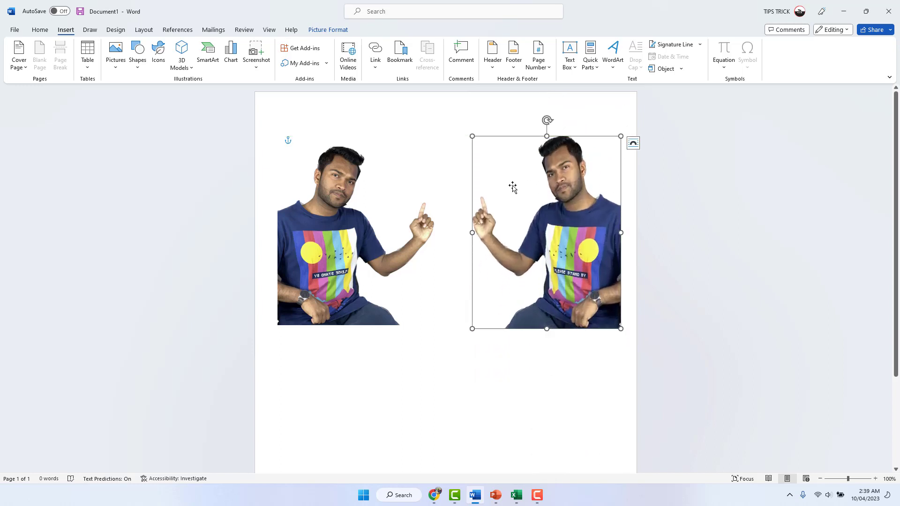
# Step: Move the right-hand picture slightly down the page and reduce its width and height
pyautogui.moveTo(506, 216); pyautogui.dragTo(505, 222)
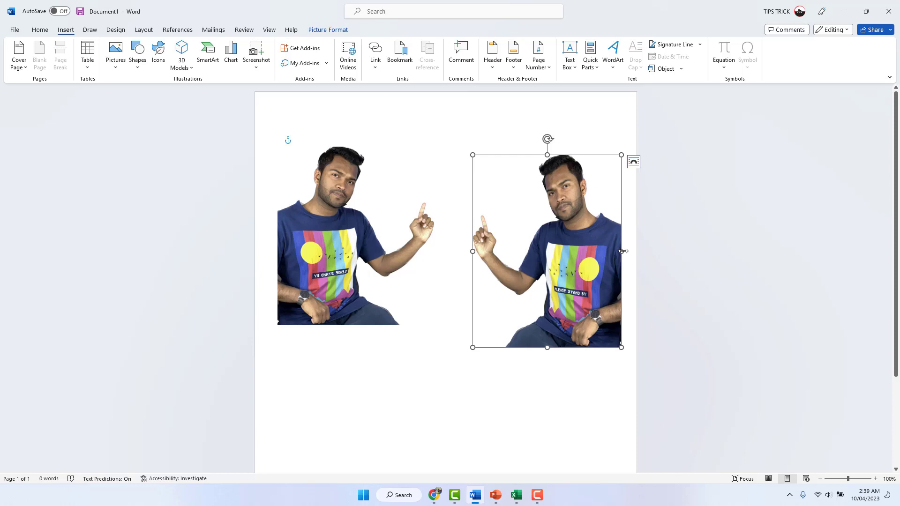
pyautogui.moveTo(623, 251)
pyautogui.mouseDown()
pyautogui.moveTo(277, 251)
pyautogui.moveTo(613, 252)
pyautogui.moveTo(390, 262)
pyautogui.moveTo(592, 253)
pyautogui.moveTo(536, 259)
pyautogui.moveTo(574, 262)
pyautogui.moveTo(607, 252)
pyautogui.mouseUp()
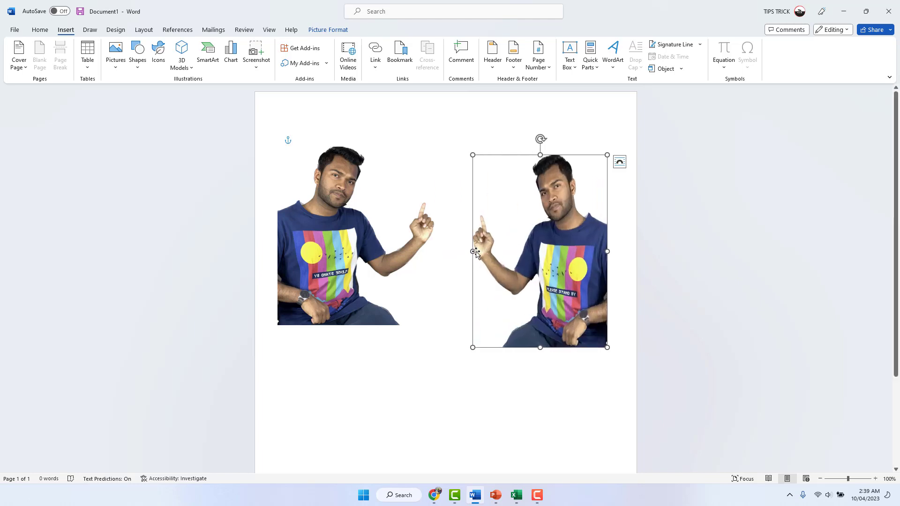
pyautogui.moveTo(474, 252); pyautogui.dragTo(485, 251)
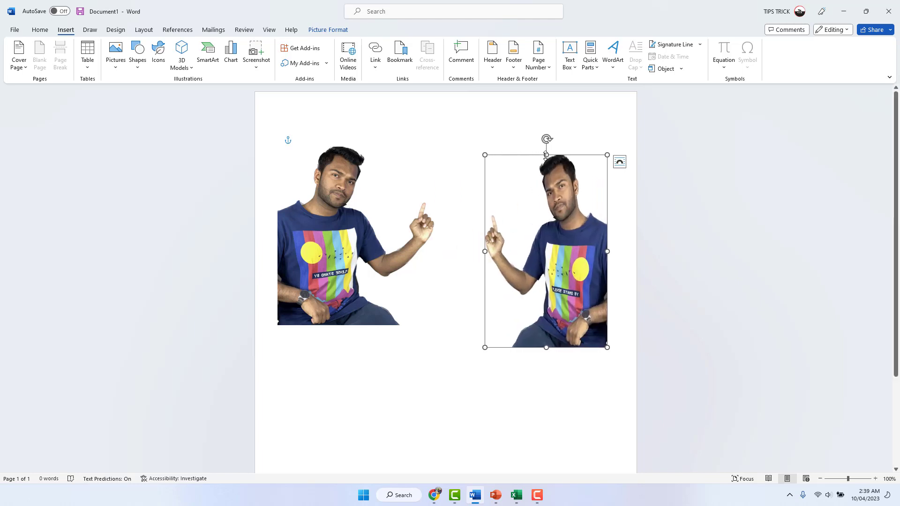
pyautogui.moveTo(546, 154); pyautogui.dragTo(546, 194)
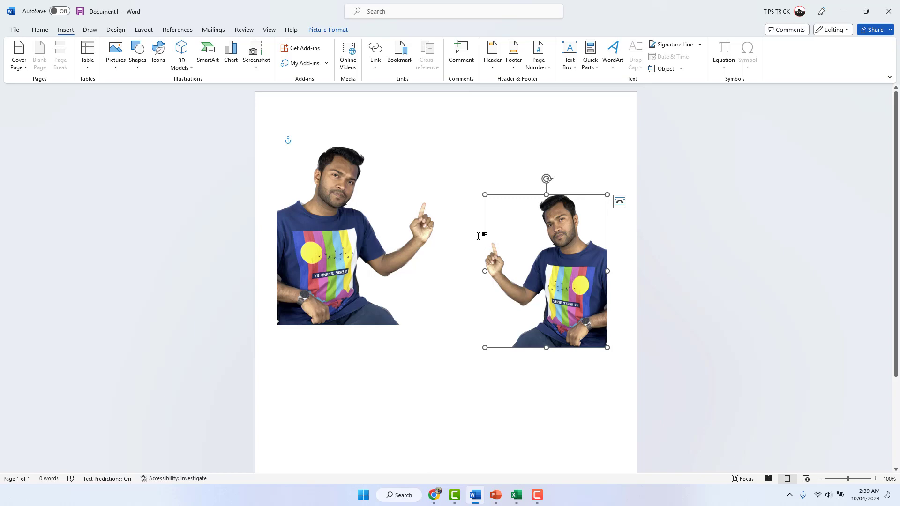
# Step: Switch to the PowerPoint presentation, mirror the slide's picture horizontally across its left edge, and move it to the slide's left half
pyautogui.click(849, 9)
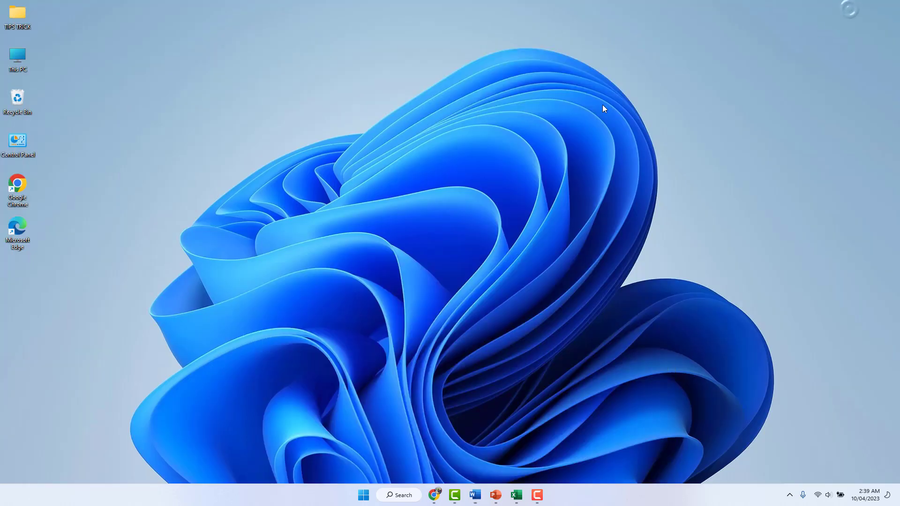
pyautogui.click(495, 495)
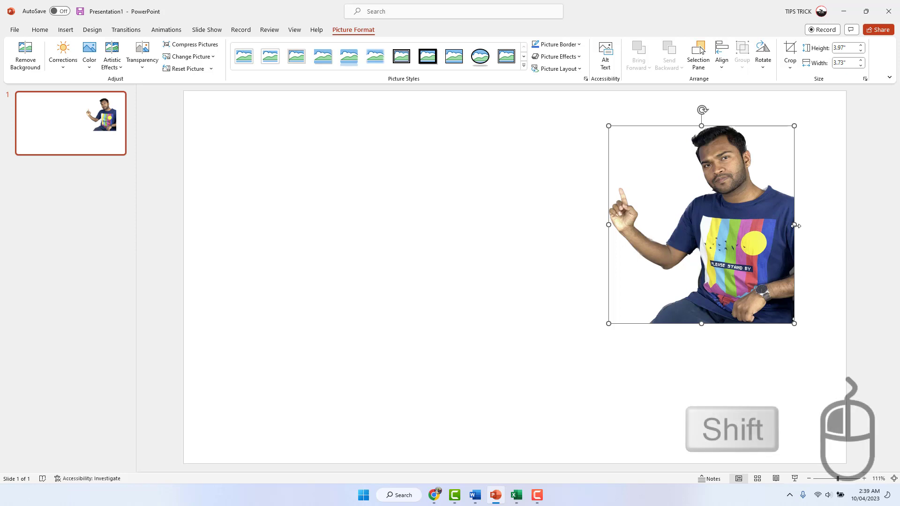
pyautogui.moveTo(795, 226); pyautogui.dragTo(416, 229)
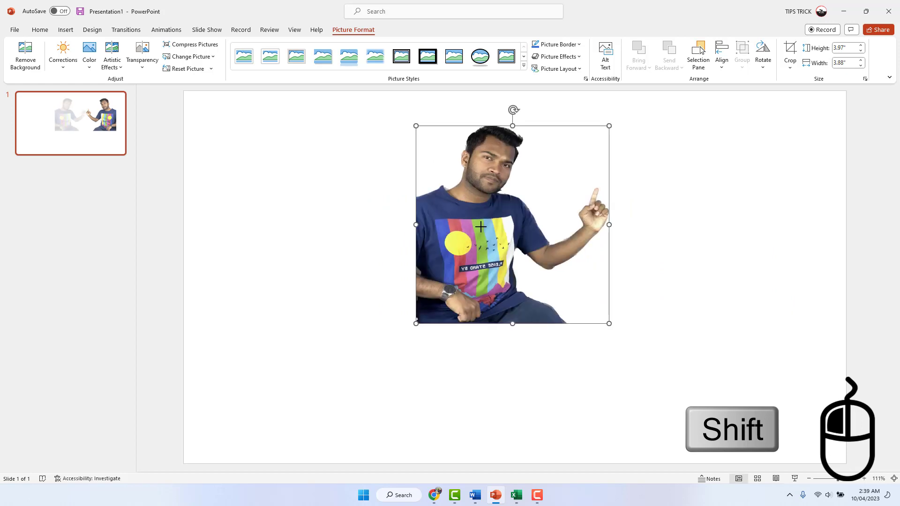
pyautogui.moveTo(498, 227); pyautogui.dragTo(324, 228)
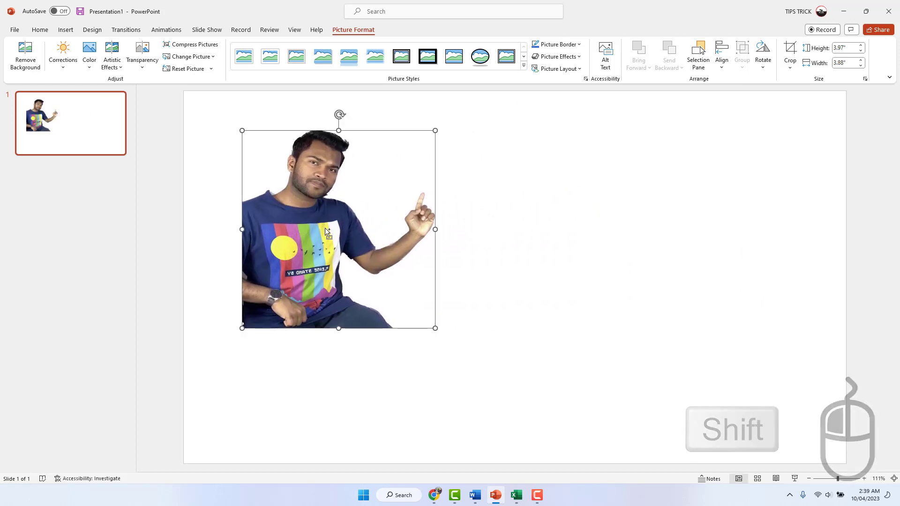
# Step: Duplicate the mirrored picture onto the slide's right half, level with the original, and dismiss the design suggestions
pyautogui.hotkey('ctrl', 'x')
pyautogui.hotkey('ctrl', 'v')
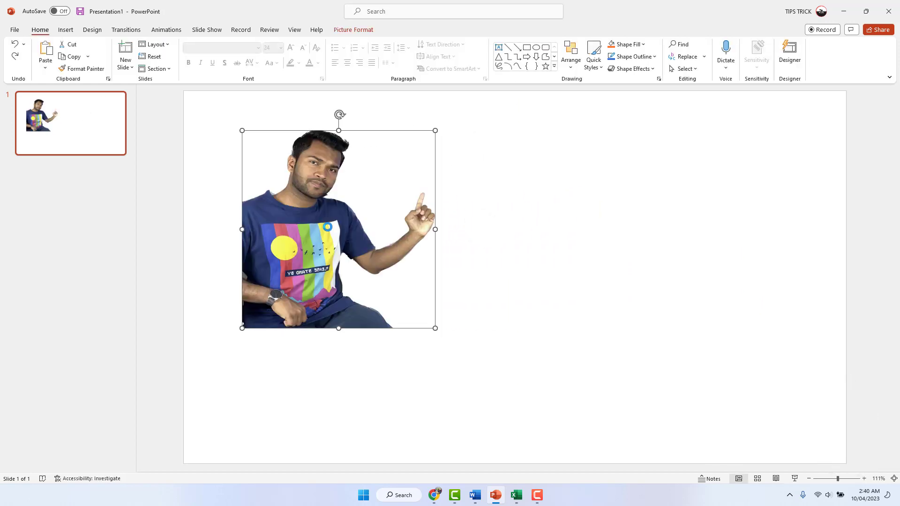
pyautogui.click(588, 182)
pyautogui.hotkey('ctrl', 'v')
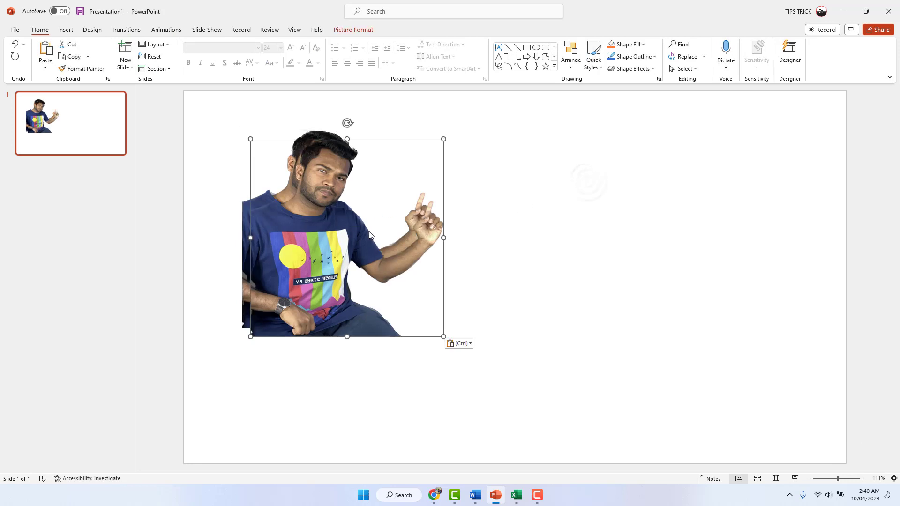
pyautogui.moveTo(369, 231); pyautogui.dragTo(663, 221)
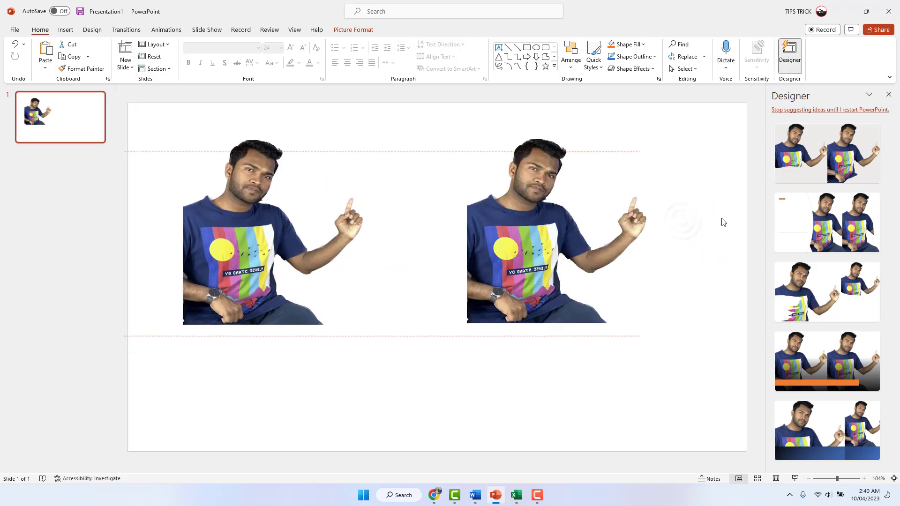
pyautogui.click(887, 95)
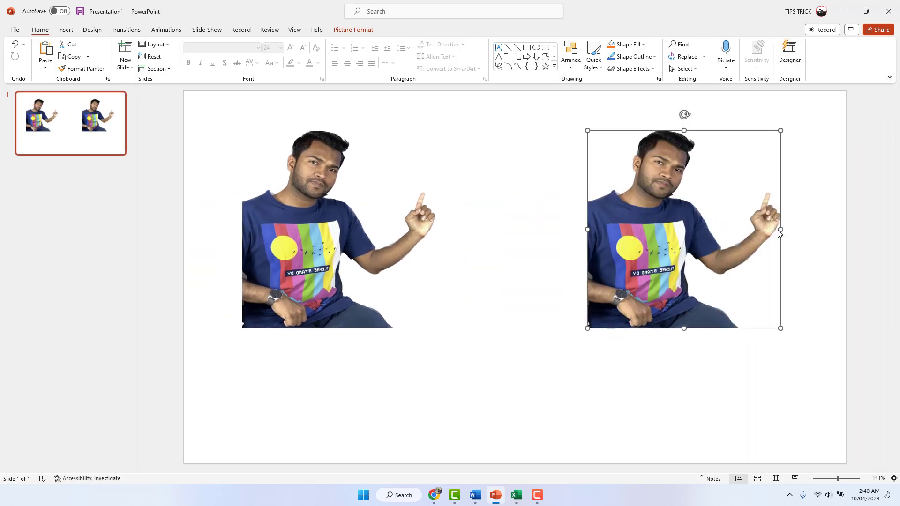
# Step: Mirror the slide's right-hand copy horizontally to face the original and enlarge it to about 4.26" high by 3.81" wide
pyautogui.moveTo(778, 229); pyautogui.dragTo(606, 231)
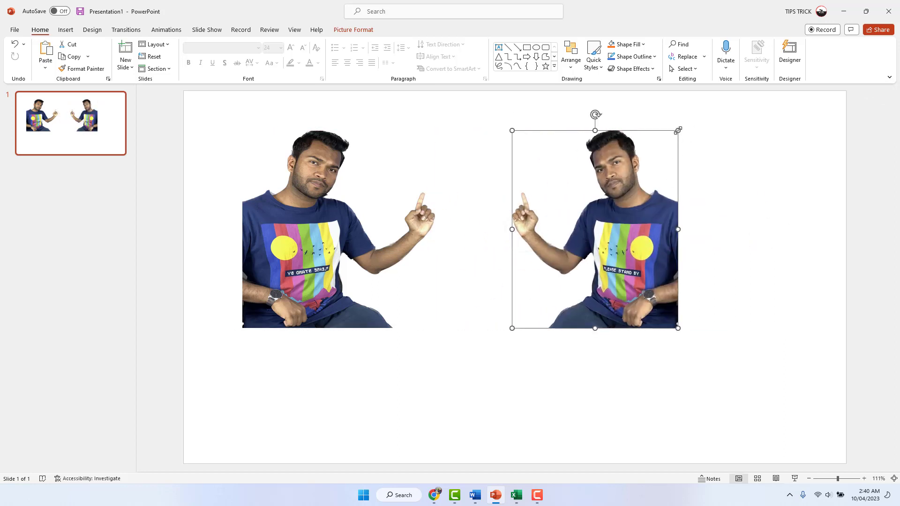
pyautogui.moveTo(677, 130); pyautogui.dragTo(683, 125)
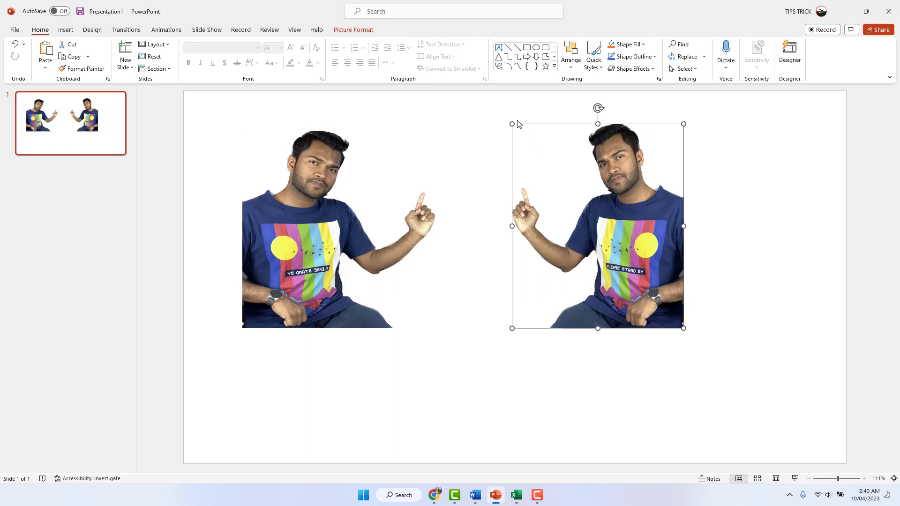
pyautogui.moveTo(511, 124)
pyautogui.mouseDown()
pyautogui.moveTo(490, 119)
pyautogui.moveTo(502, 129)
pyautogui.moveTo(510, 122)
pyautogui.mouseUp()
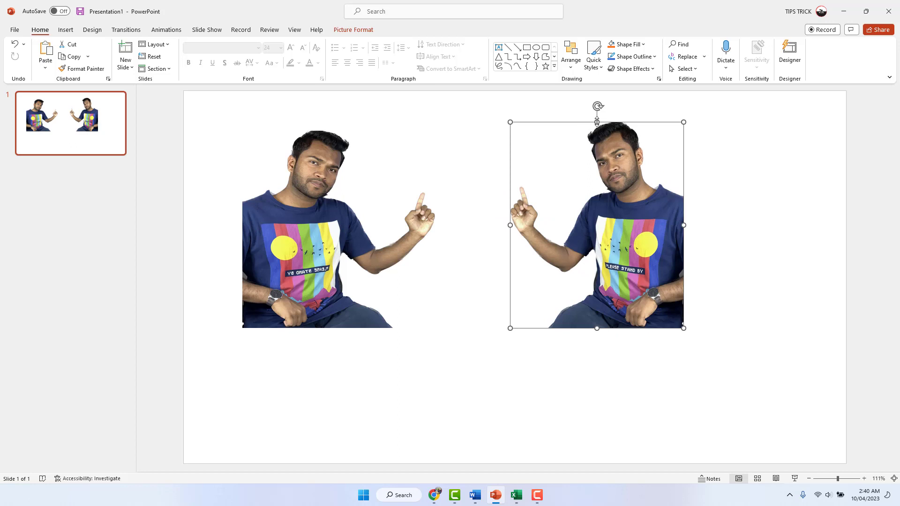
pyautogui.moveTo(595, 122); pyautogui.dragTo(622, 116)
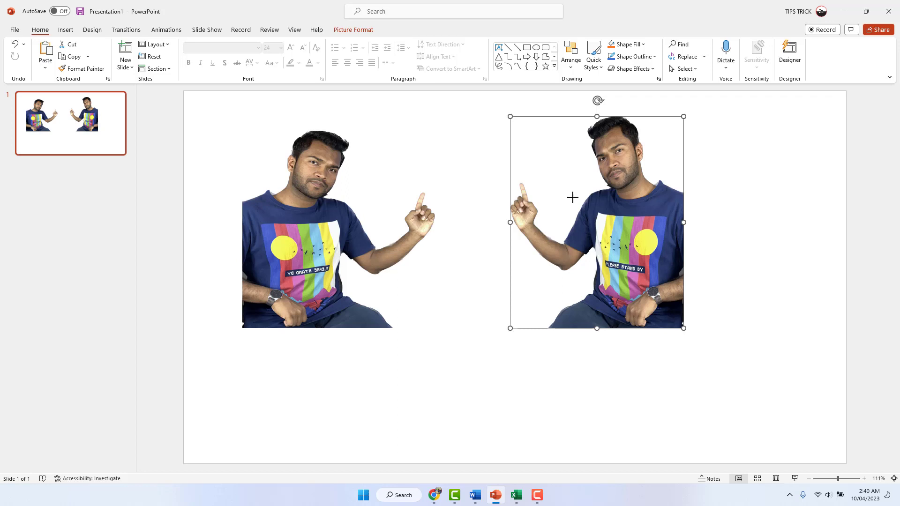
pyautogui.moveTo(554, 219); pyautogui.dragTo(515, 247)
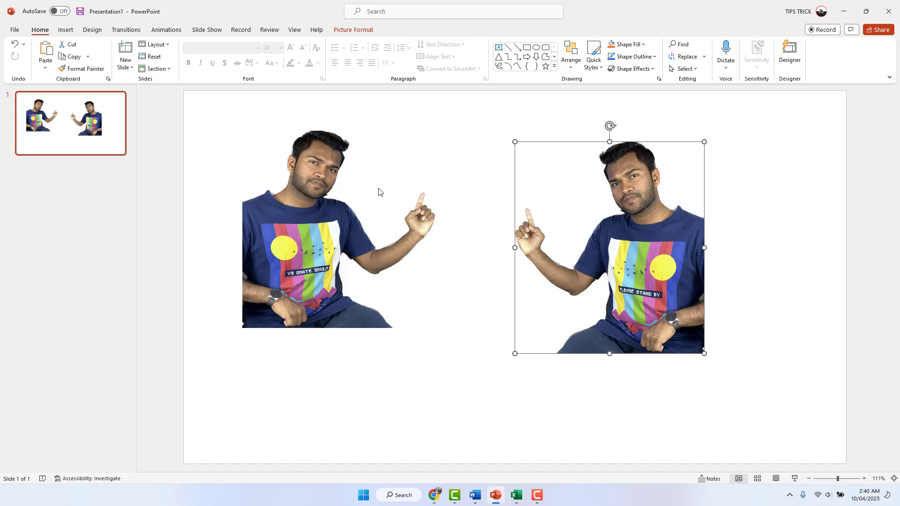
pyautogui.moveTo(570, 211); pyautogui.dragTo(586, 188)
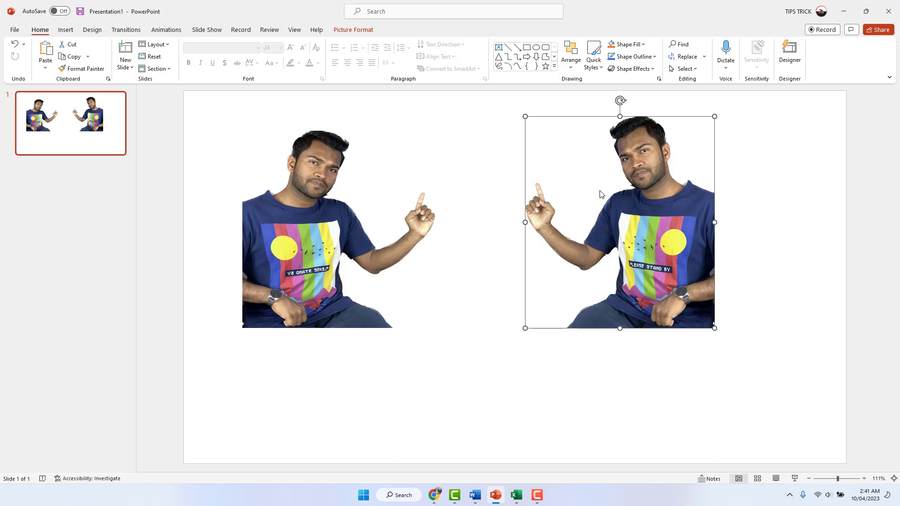
# Step: Display the rotate and flip options for the slide's right-hand picture
pyautogui.doubleClick(618, 190)
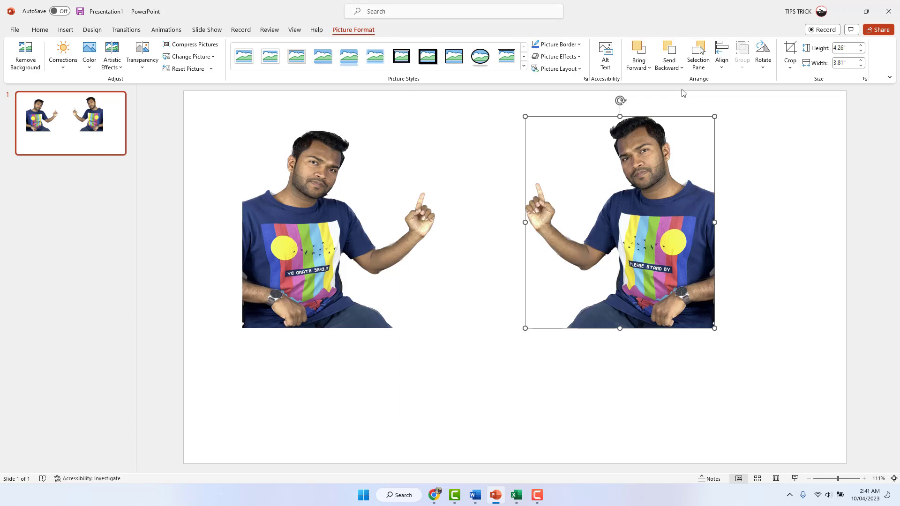
pyautogui.click(763, 66)
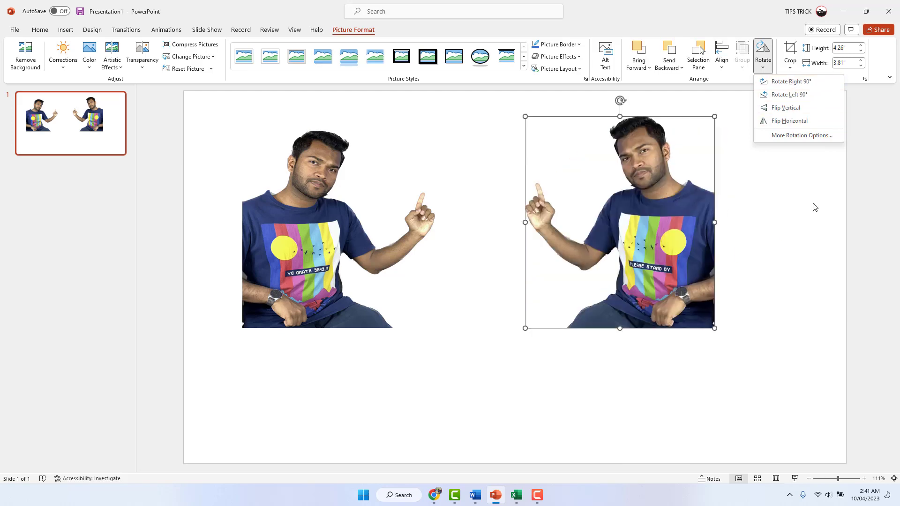
# Step: Switch to the Excel workbook, mirror the sheet's picture horizontally across its left edge, and reduce its height
pyautogui.click(843, 13)
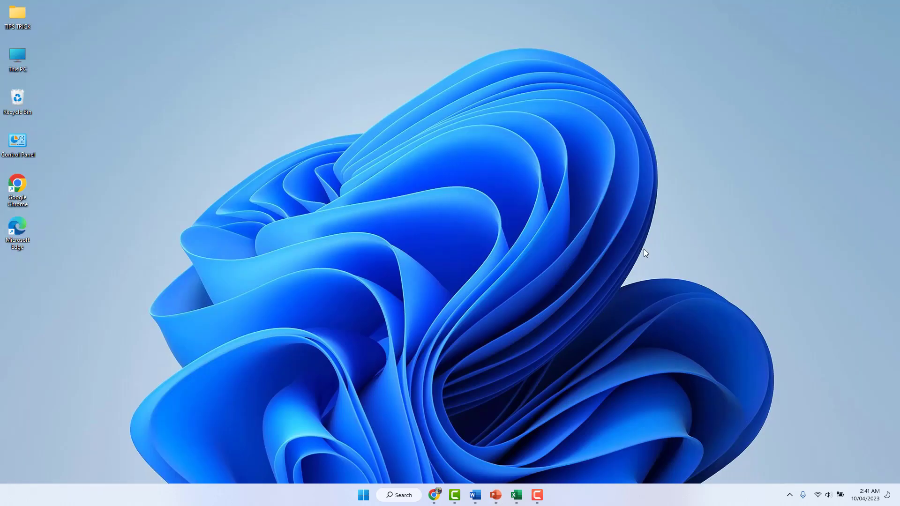
pyautogui.click(516, 495)
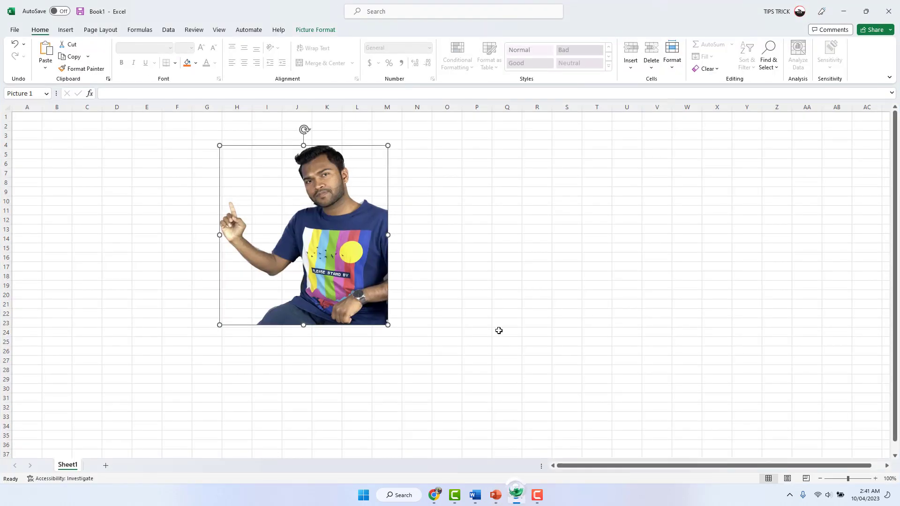
pyautogui.moveTo(317, 215); pyautogui.dragTo(401, 202)
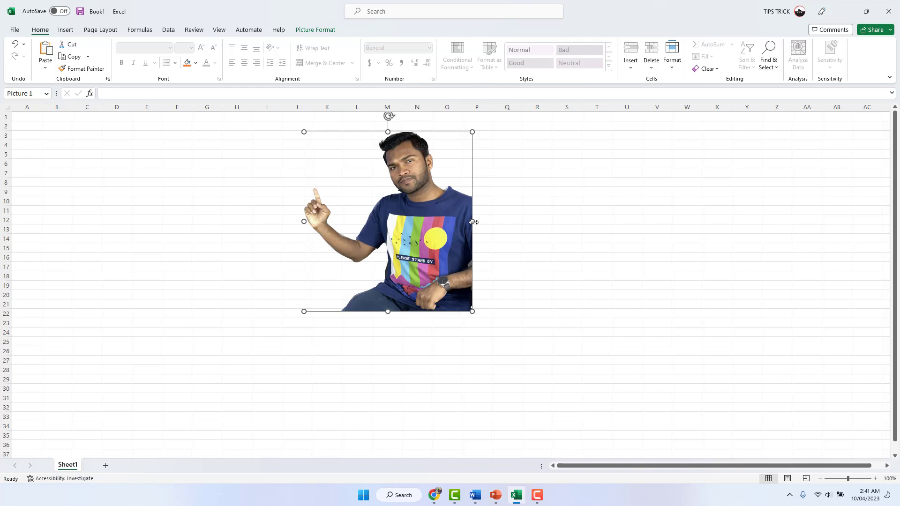
pyautogui.moveTo(473, 222); pyautogui.dragTo(156, 222)
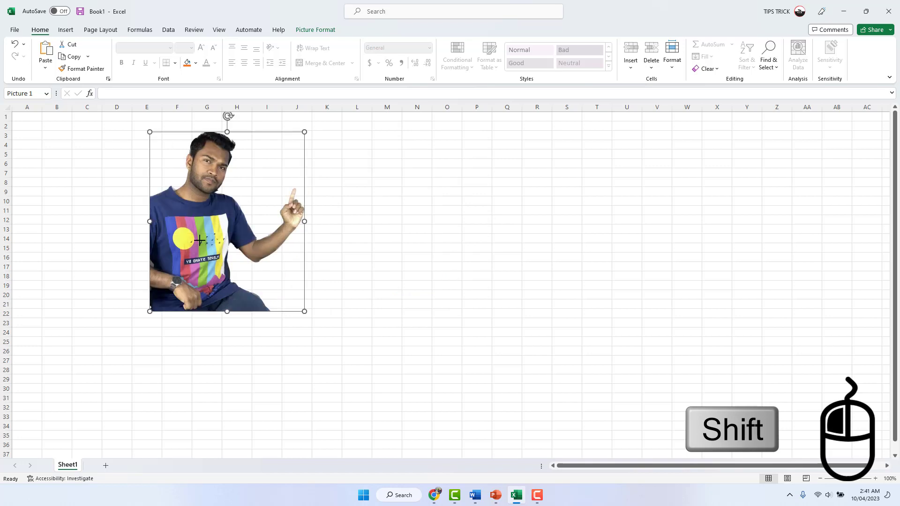
pyautogui.moveTo(228, 131); pyautogui.dragTo(243, 150)
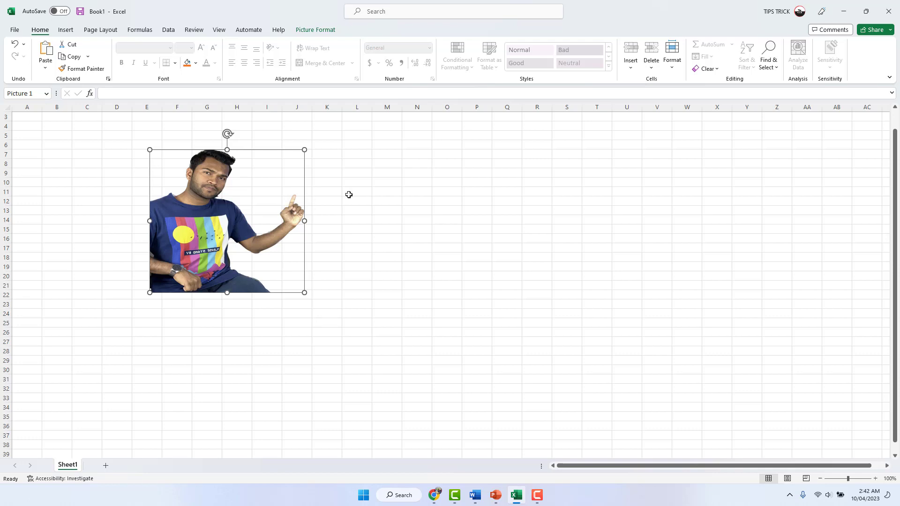
# Step: Duplicate the mirrored picture on the sheet and place the copy beside the original, spanning about columns M to R
pyautogui.click(379, 191)
pyautogui.hotkey('ctrl', 'v')
pyautogui.moveTo(408, 231); pyautogui.dragTo(406, 186)
pyautogui.moveTo(455, 211); pyautogui.dragTo(470, 223)
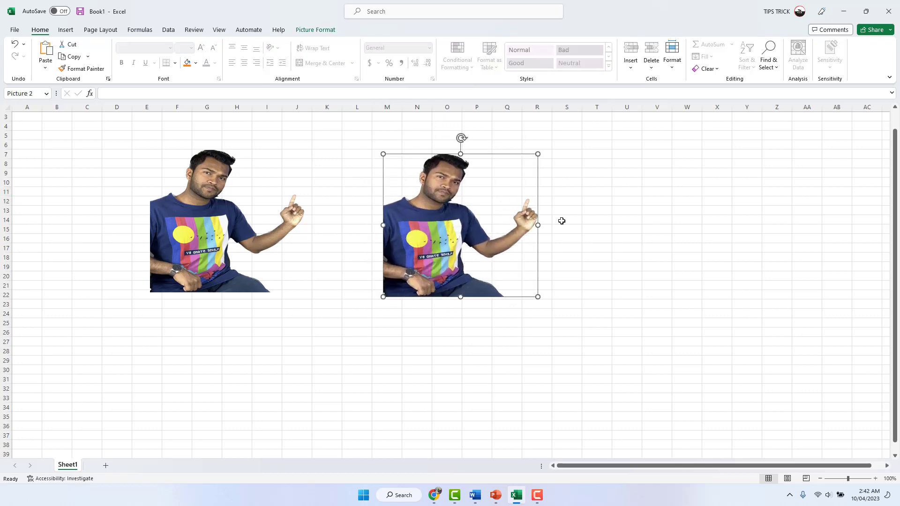